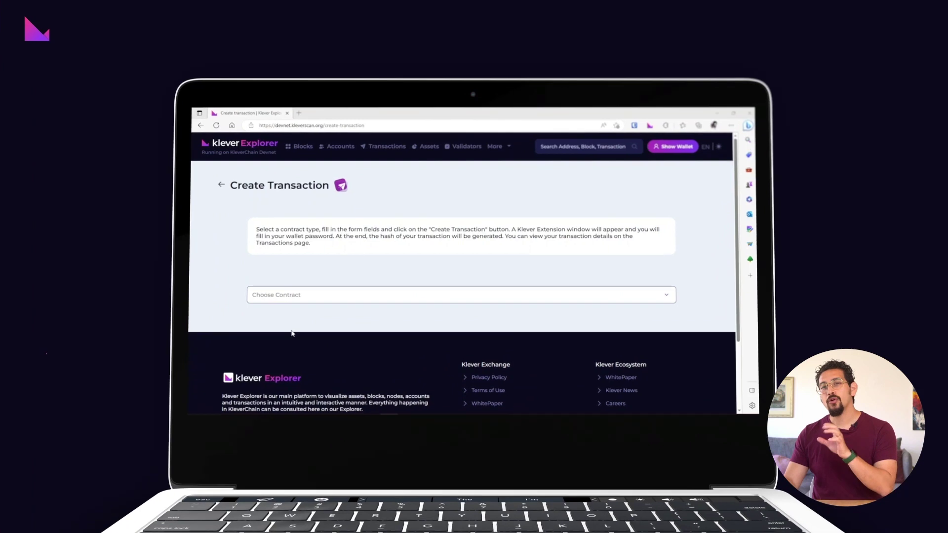
Step: Choose the Asset Trigger contract with trigger type Update Royalties (14)
left_click(399, 295)
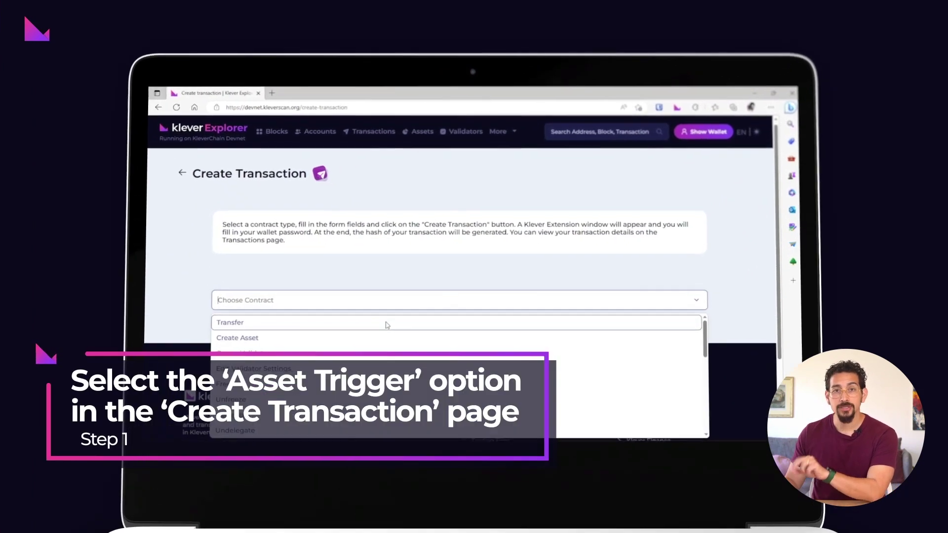
scroll(296, 355, "down", 5)
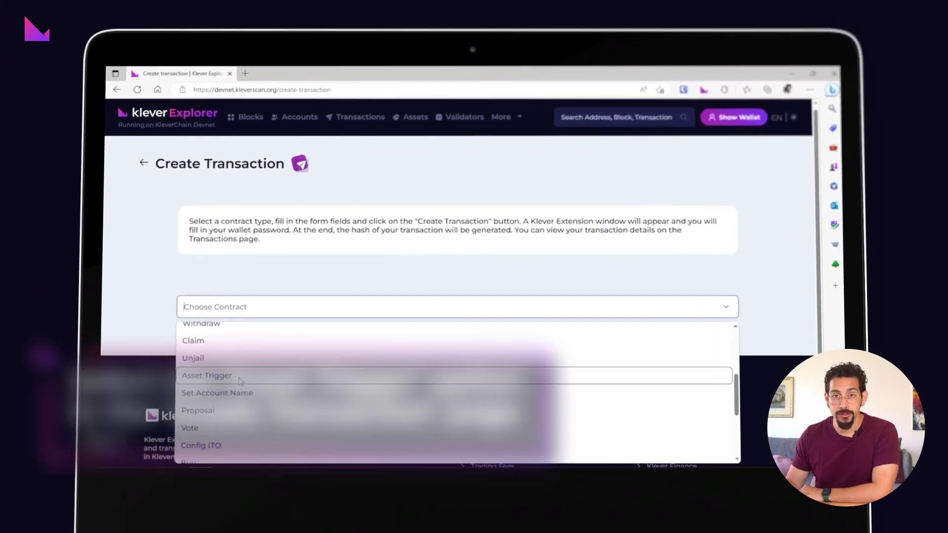
left_click(240, 380)
scroll(271, 366, "down", 5)
left_click(355, 248)
scroll(348, 356, "down", 1)
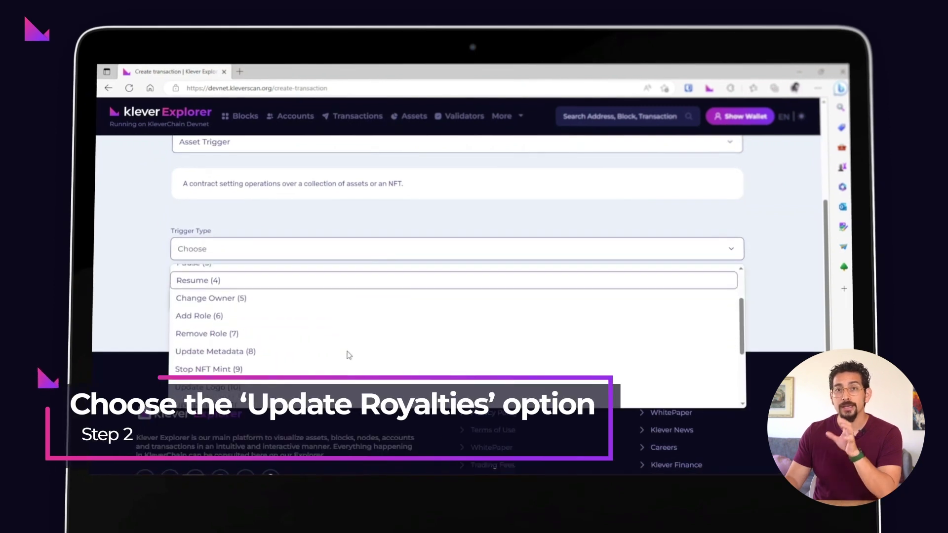
scroll(348, 355, "down", 3)
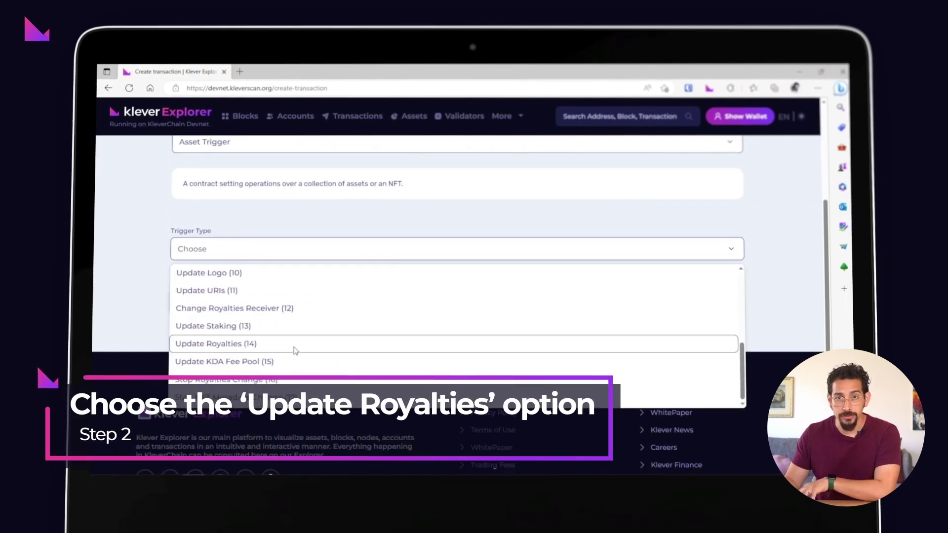
left_click(293, 349)
Step: Select TSTKBK-2K8T as the asset/collection for the royalties update
scroll(262, 283, "down", 1)
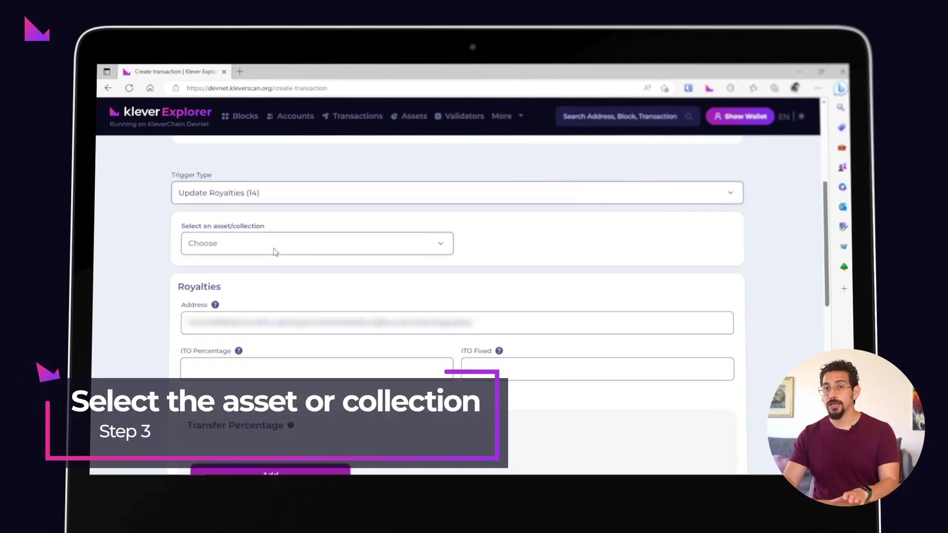
left_click(278, 248)
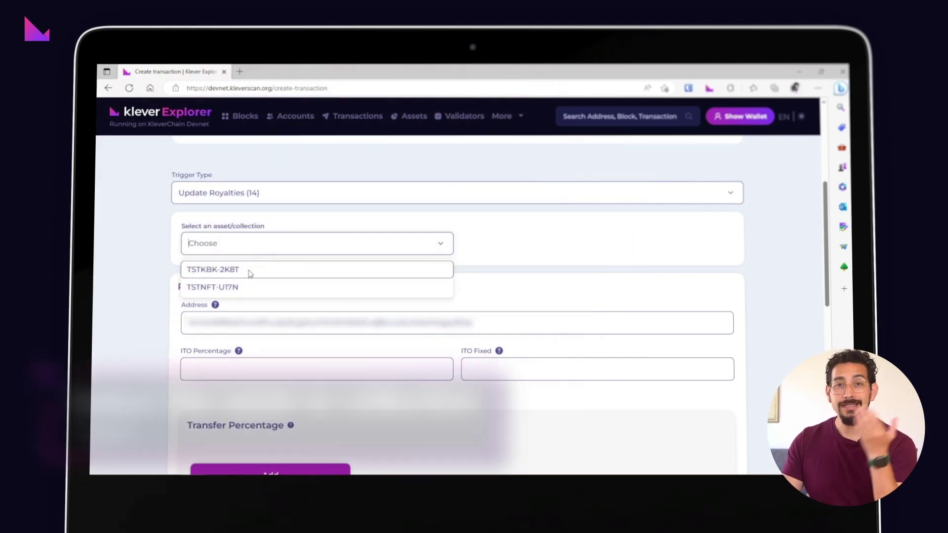
left_click(250, 274)
scroll(212, 224, "down", 1)
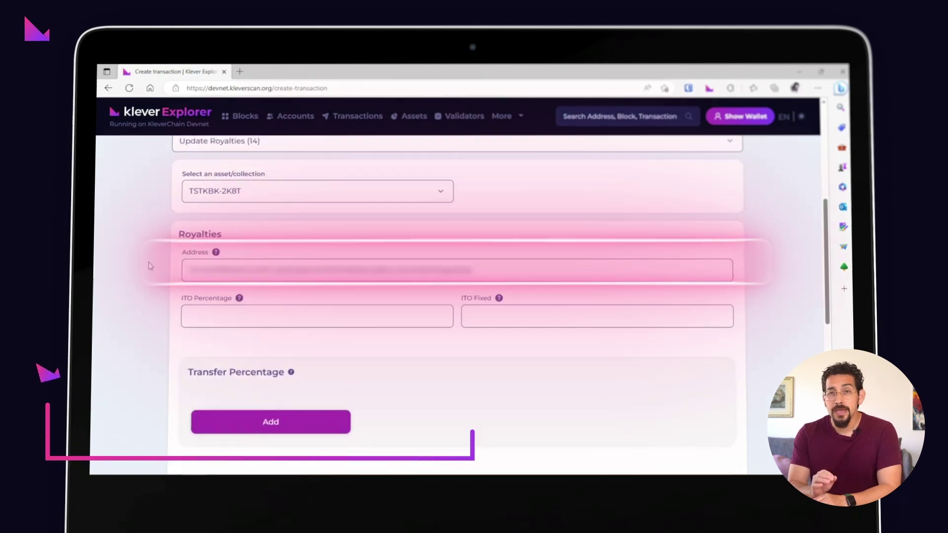
mouse_move(216, 250)
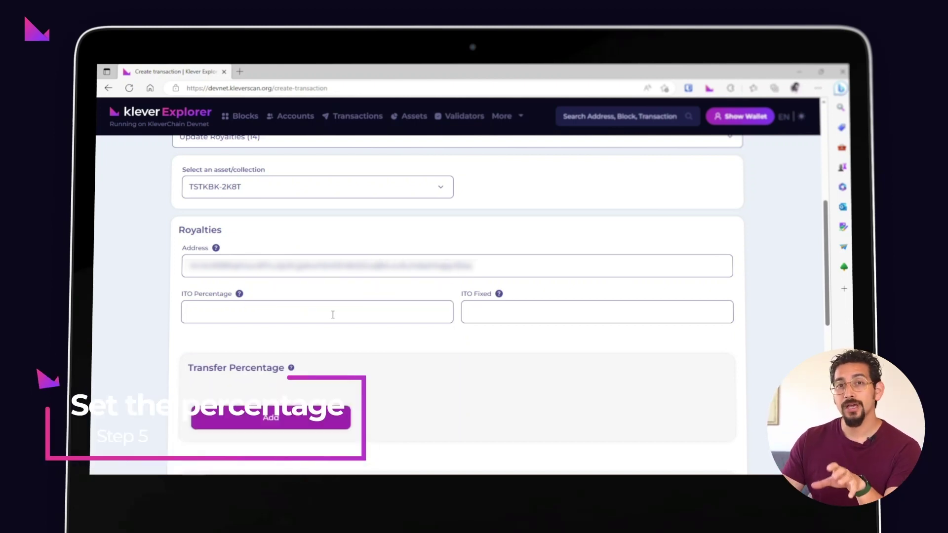
Step: Enter an ITO Percentage of 3 and an ITO Fixed amount of 50
mouse_move(240, 295)
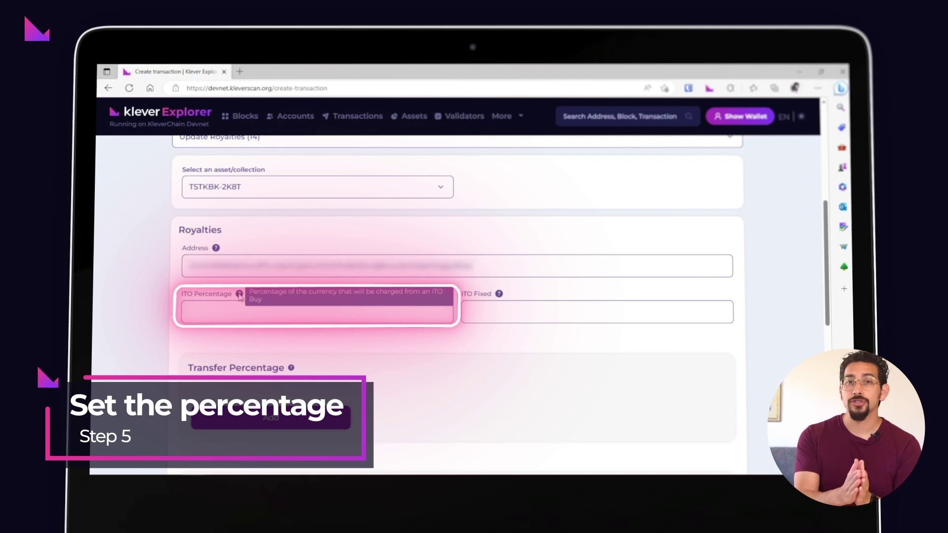
left_click(237, 315)
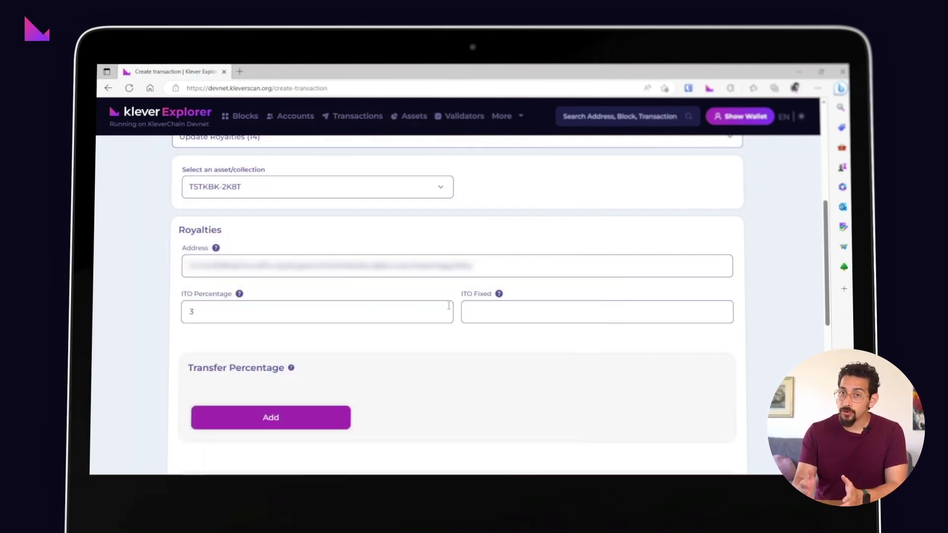
mouse_move(499, 295)
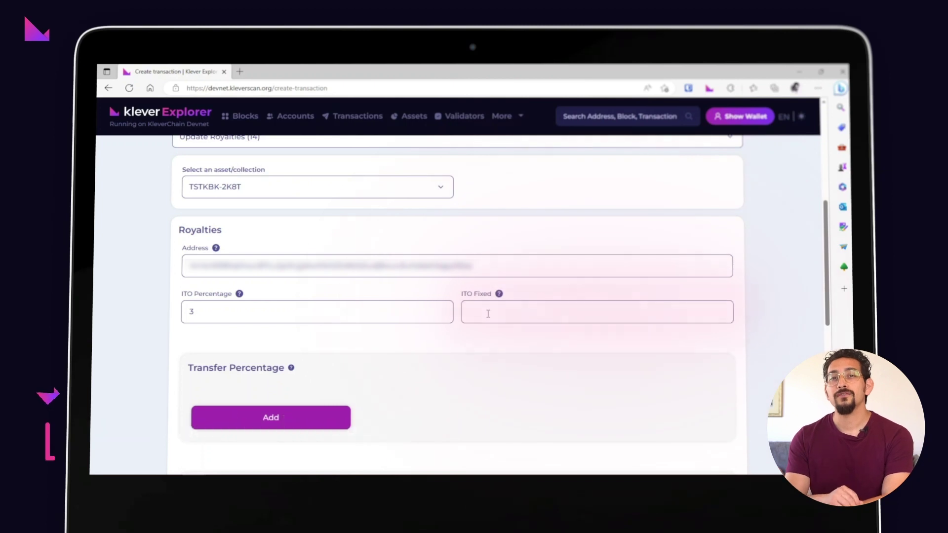
left_click(488, 314)
type("50")
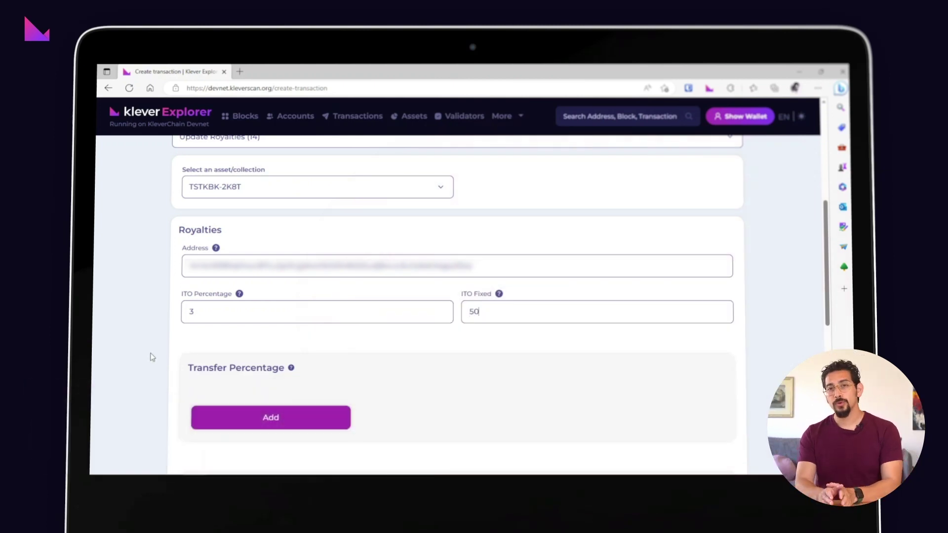
scroll(152, 357, "down", 2)
scroll(152, 356, "down", 2)
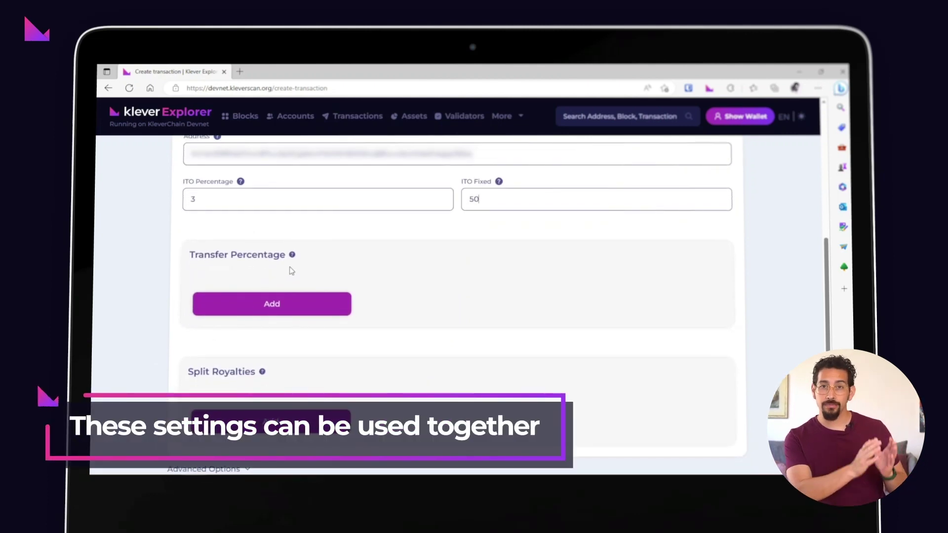
mouse_move(293, 256)
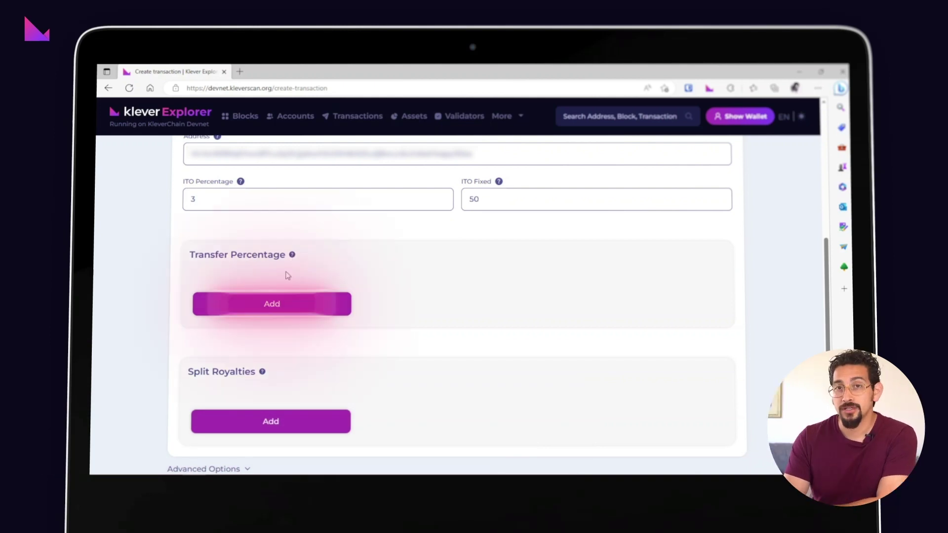
Step: Add three Transfer Percentage tiers: amount 10 at 10%, 100 at 5%, 1000 at 0%
left_click(260, 311)
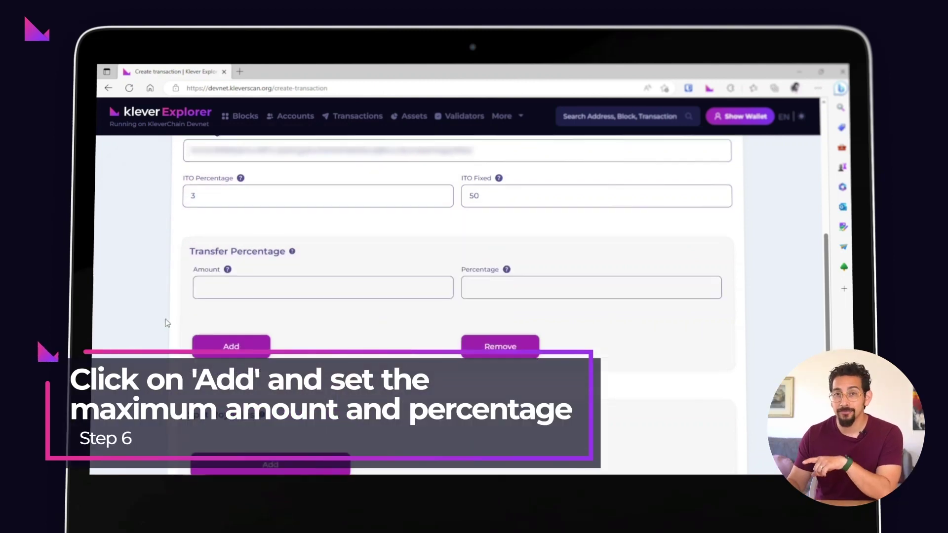
scroll(169, 324, "down", 1)
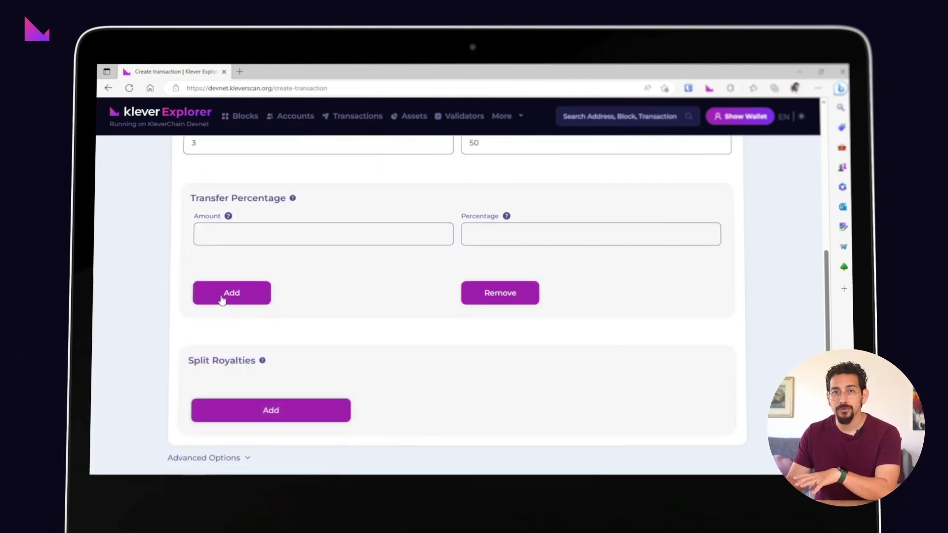
left_click(222, 296)
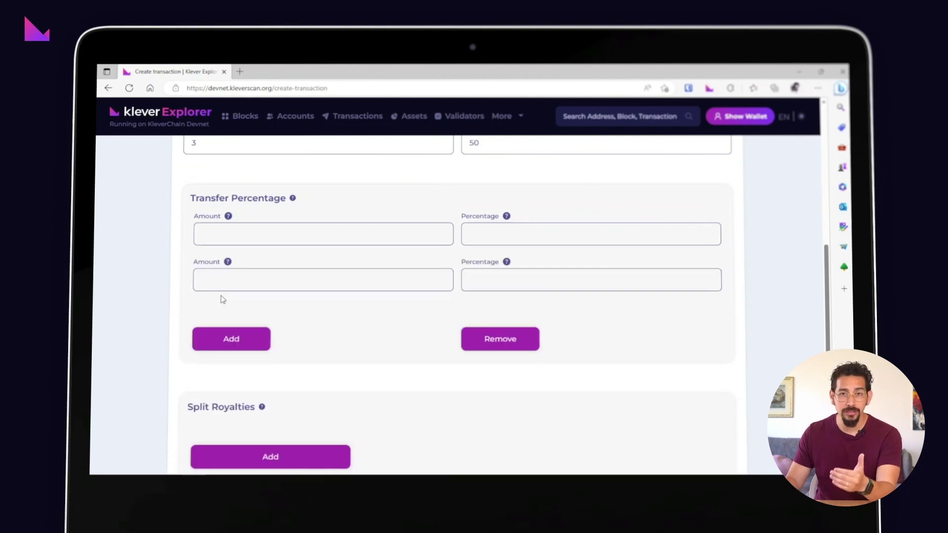
left_click(220, 344)
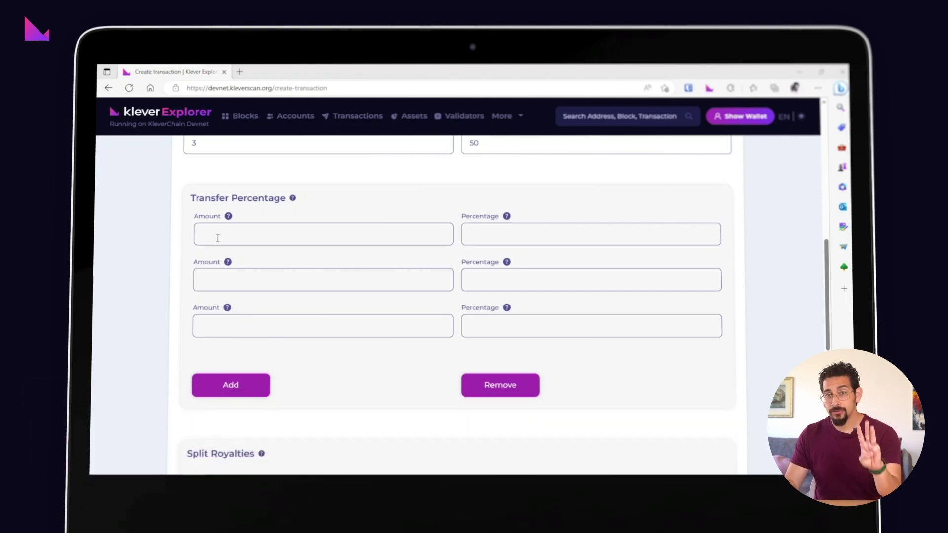
mouse_move(228, 218)
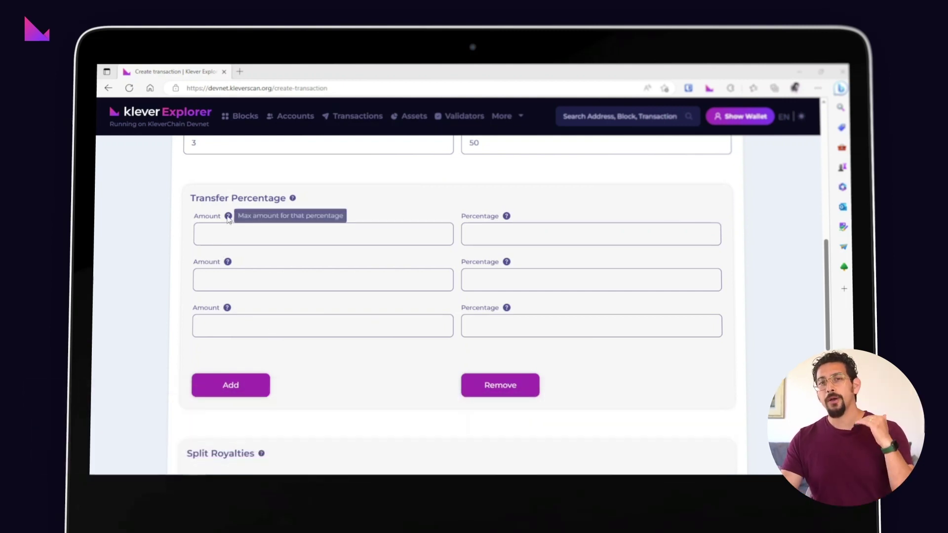
left_click(262, 235)
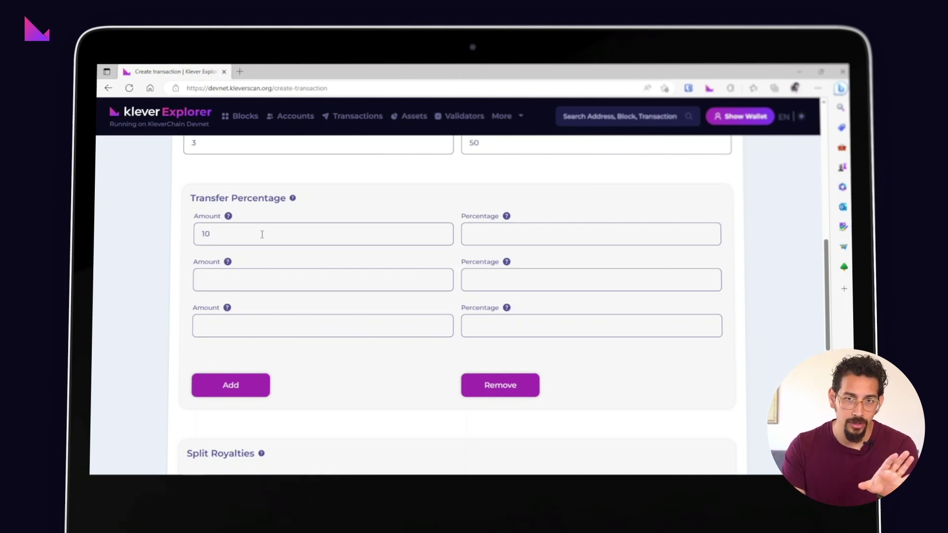
key("Tab")
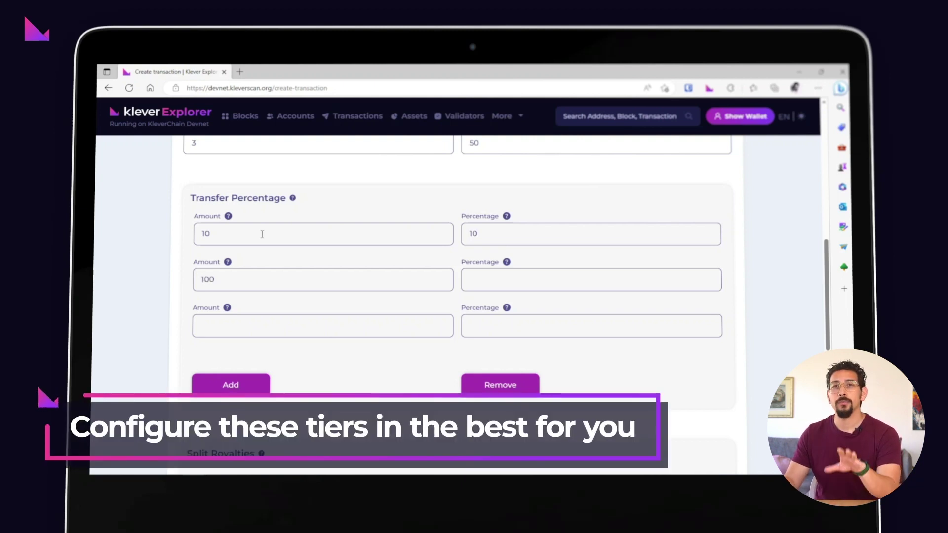
key("Tab")
type("1")
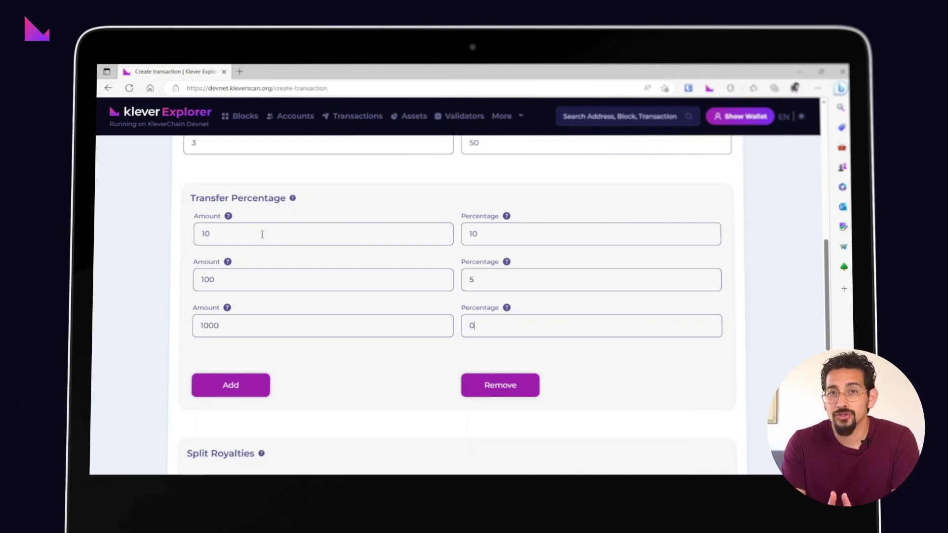
scroll(284, 349, "down", 2)
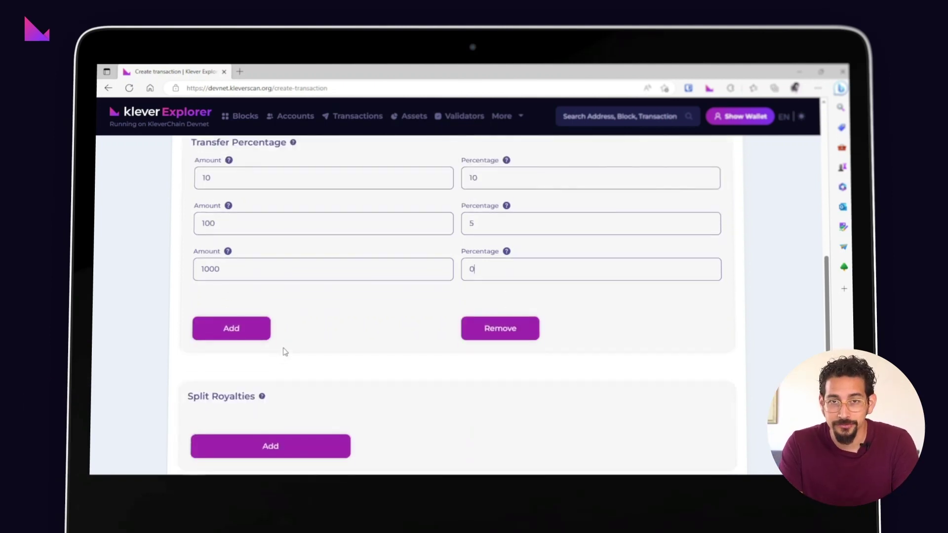
Step: Add a Split Royalties receiver entry with its address and empty percentage fields
scroll(284, 352, "down", 2)
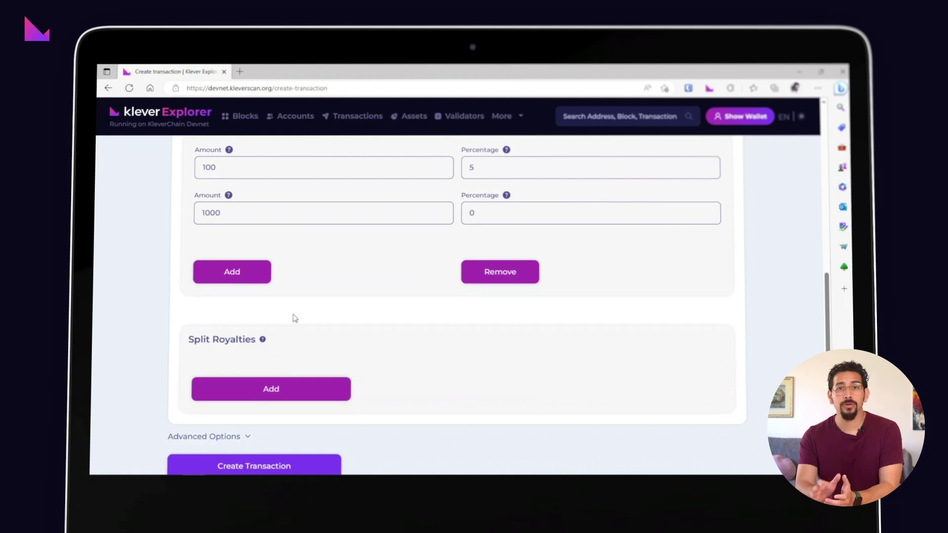
scroll(295, 318, "down", 4)
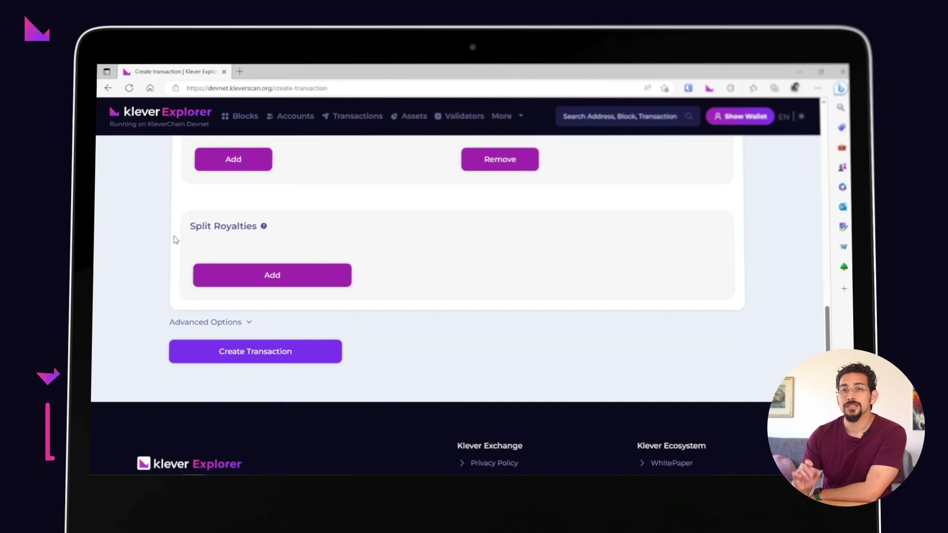
left_click(236, 284)
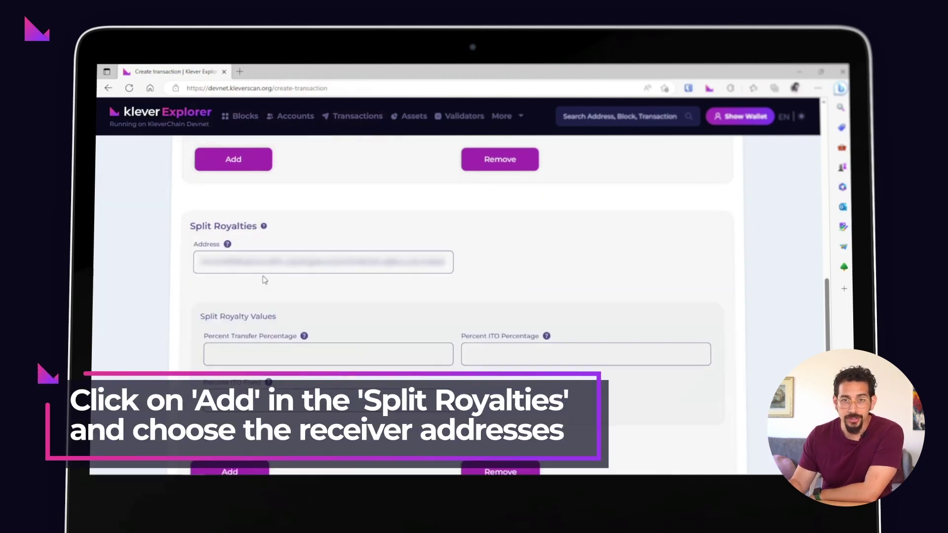
scroll(148, 296, "down", 1)
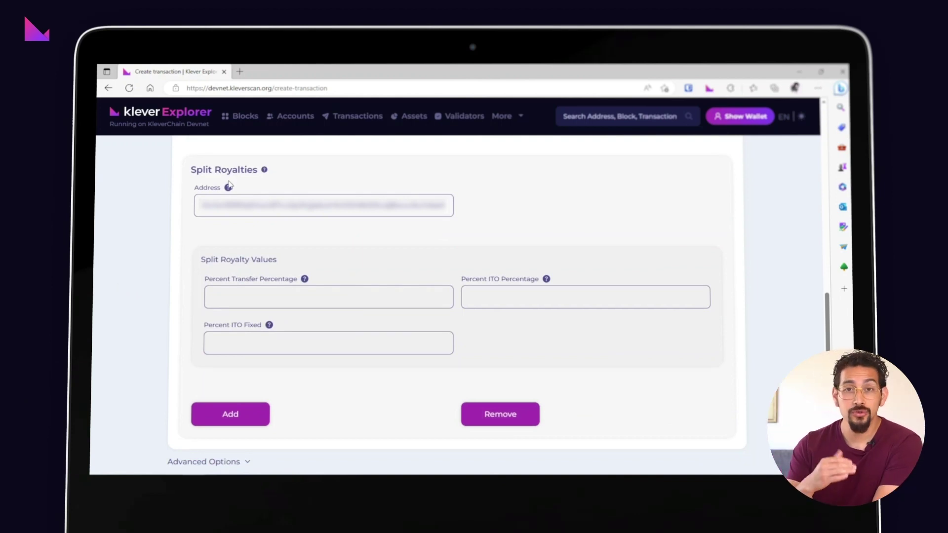
mouse_move(229, 188)
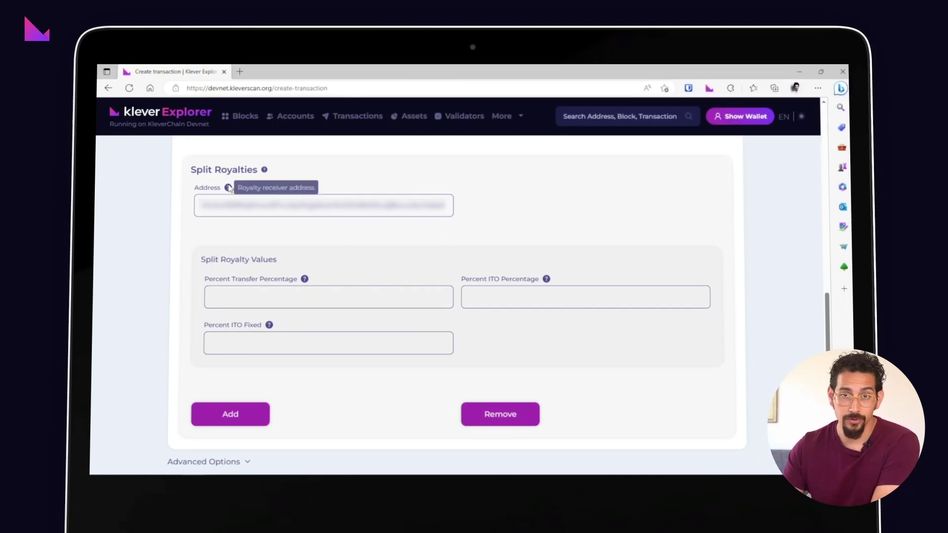
mouse_move(305, 280)
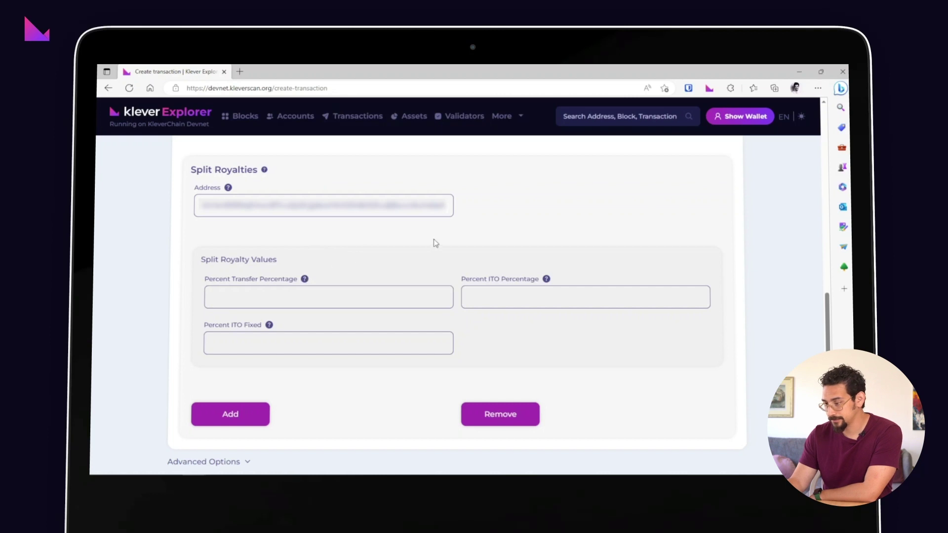
mouse_move(546, 281)
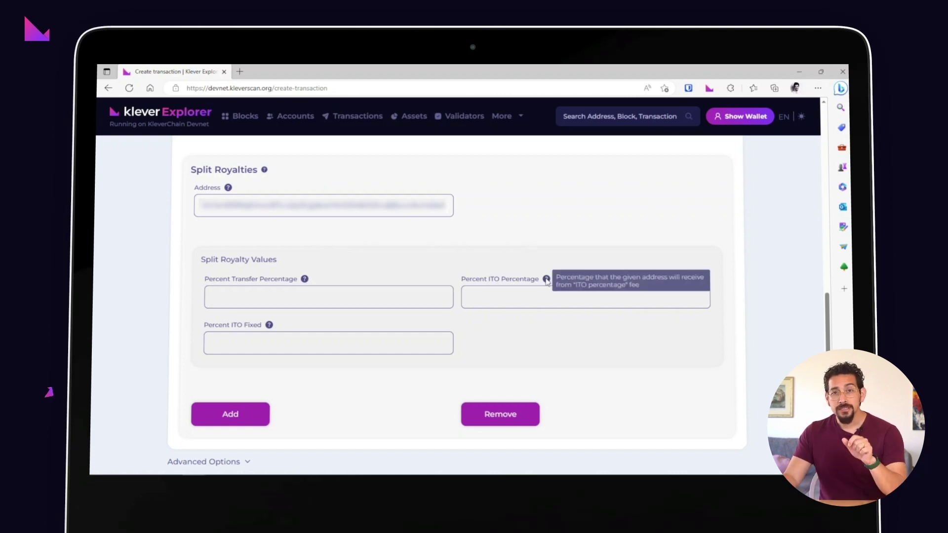
mouse_move(269, 325)
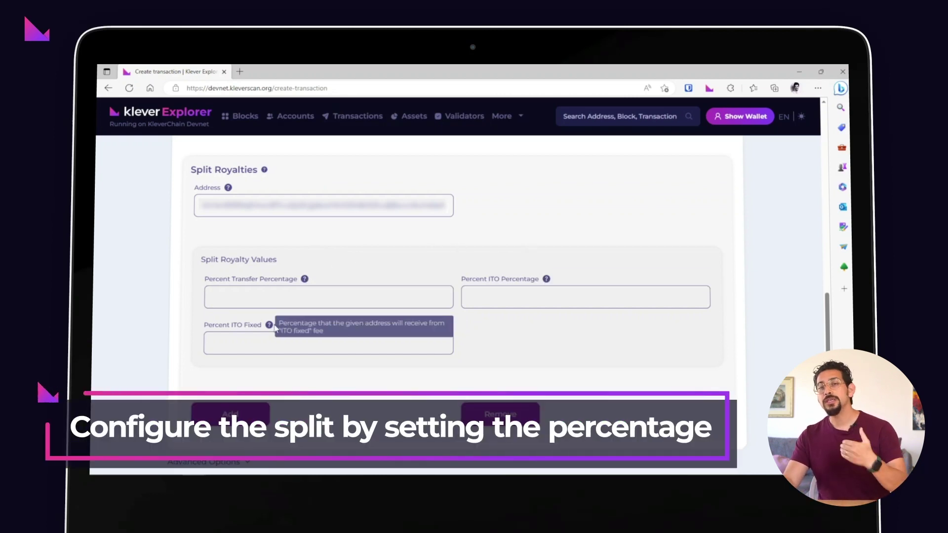
left_click(254, 300)
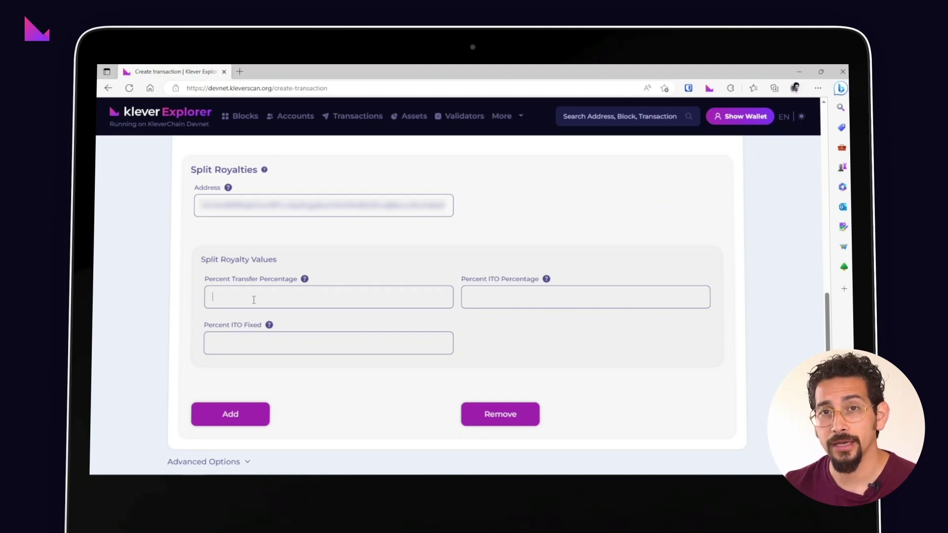
Step: Add a second royalty receiver and replace its address with a pasted one
left_click(236, 414)
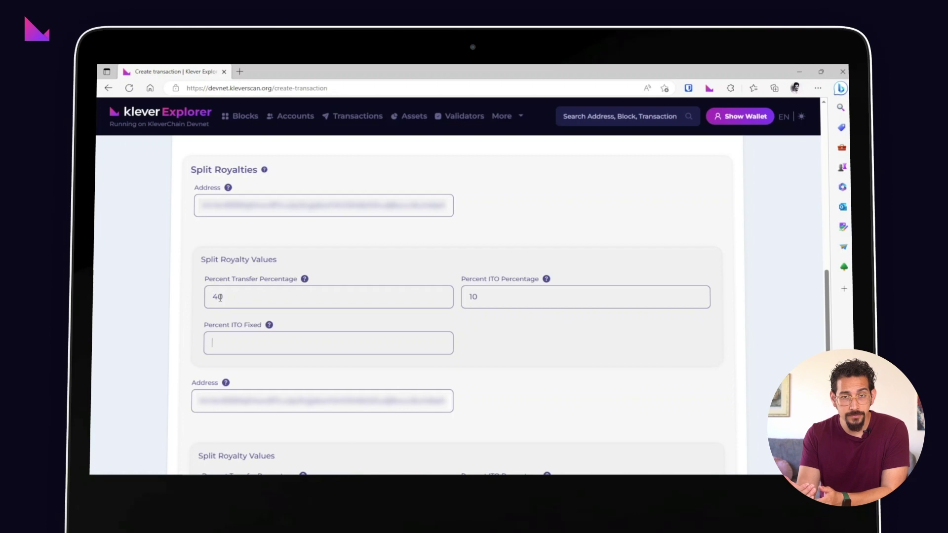
scroll(227, 299, "down", 1)
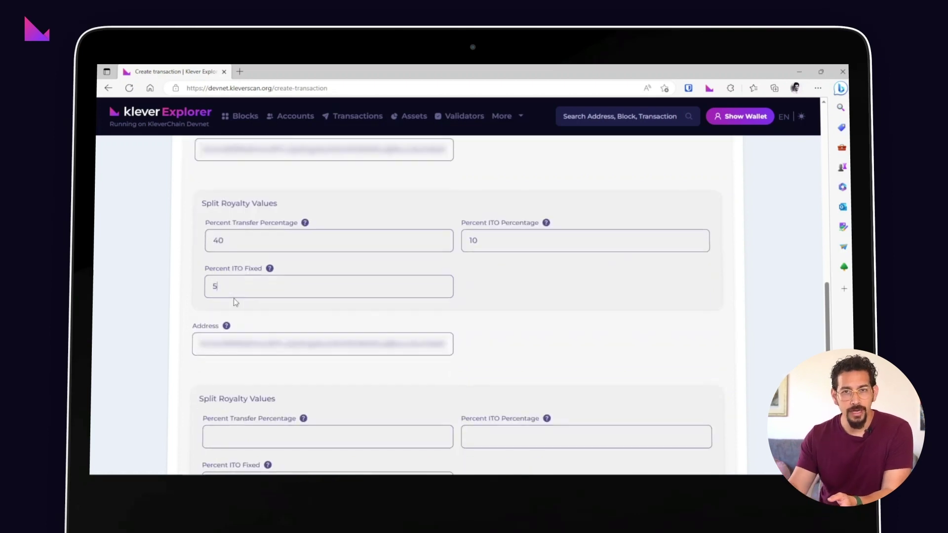
key("ctrl+a")
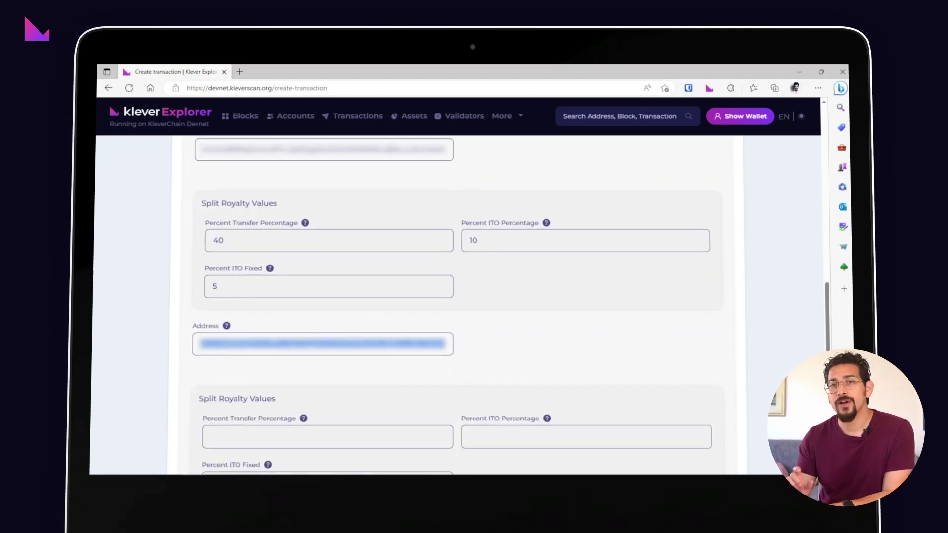
key("BackSpace")
key("ctrl+v")
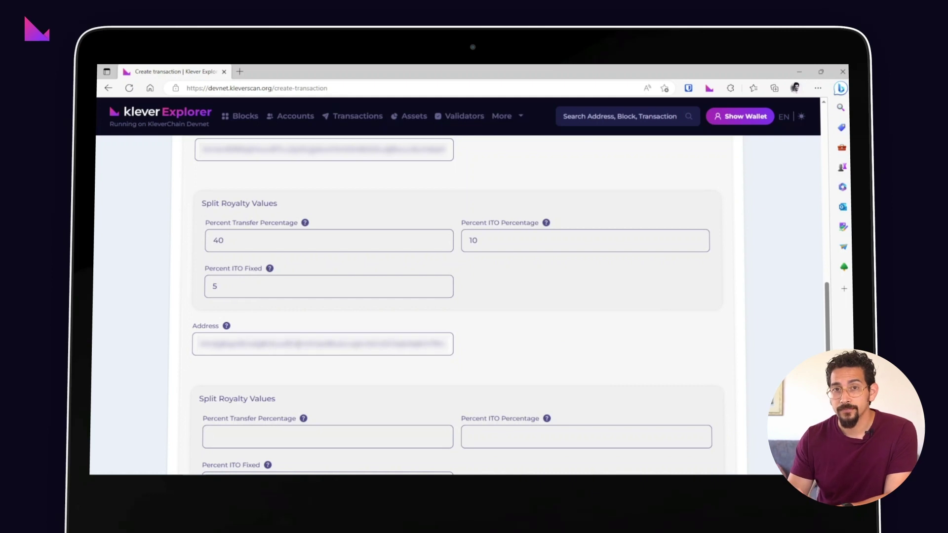
Step: Set split percentages to 40/10/5 for the first receiver and 10/50/20 for the second
scroll(309, 331, "down", 3)
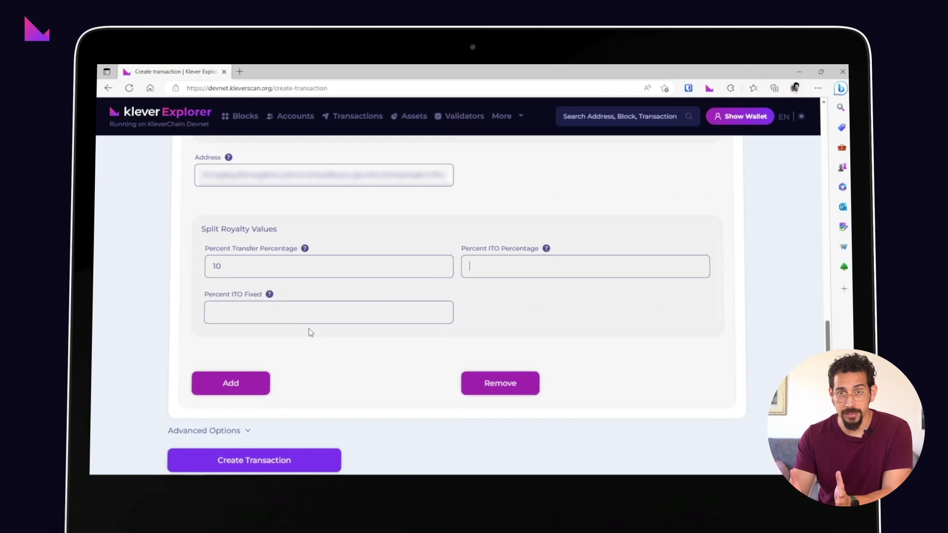
type("50")
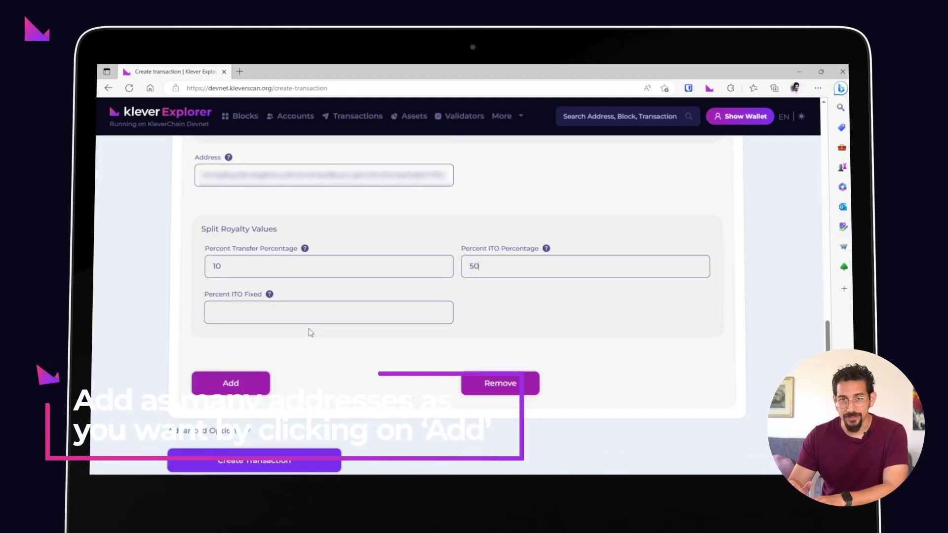
key("Tab")
type("20")
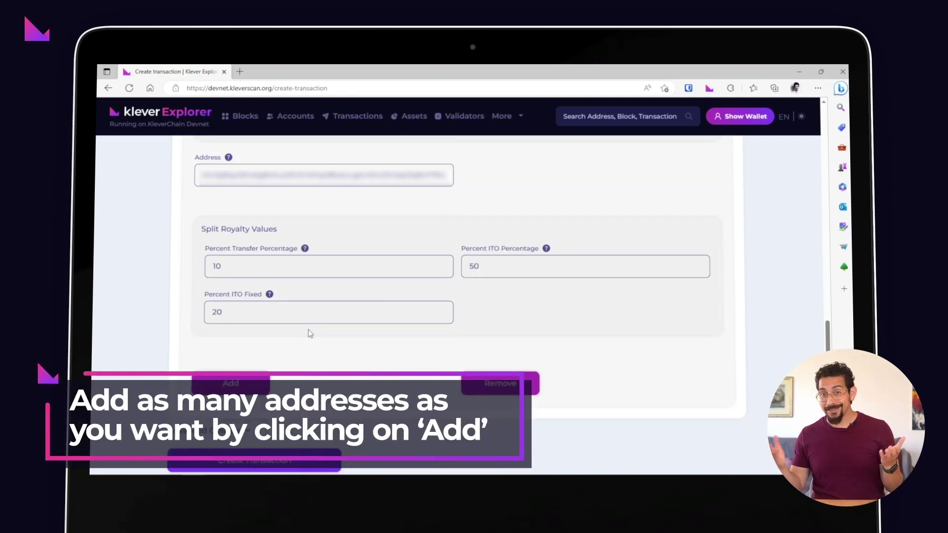
scroll(308, 330, "down", 1)
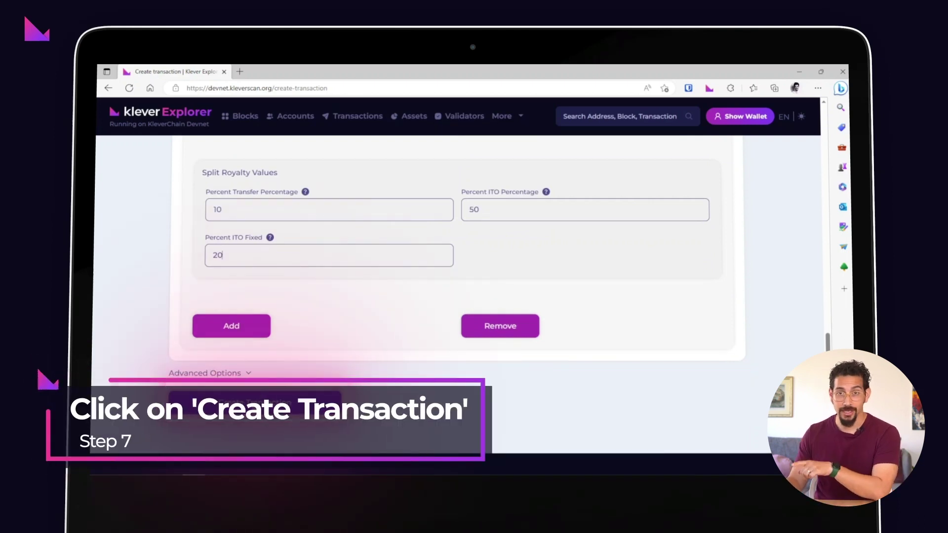
Step: Create the UpdateRoyalties transaction and bring it up in Klever Wallet for signing
left_click(254, 402)
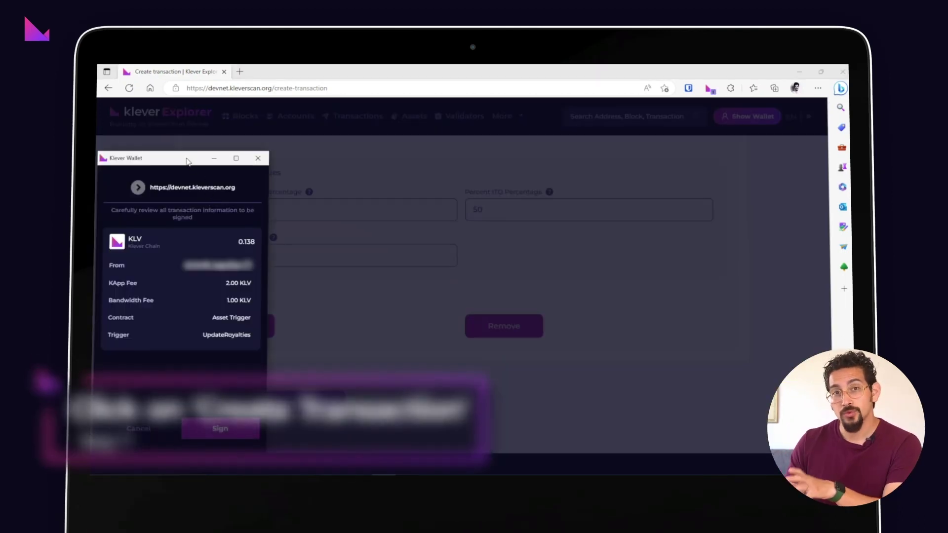